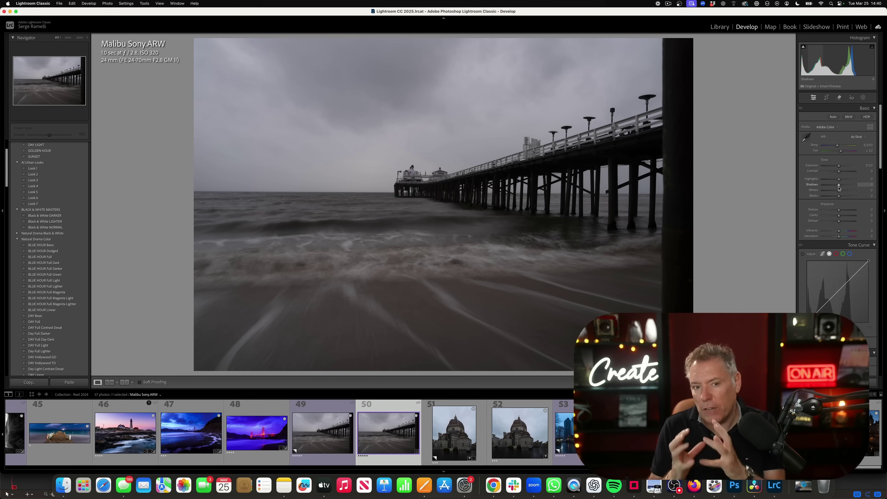
# Push Shadows to +100, Blacks to −60 and Whites to +47 on the Malibu pier photo
pyautogui.moveTo(839, 185); pyautogui.dragTo(815, 180)
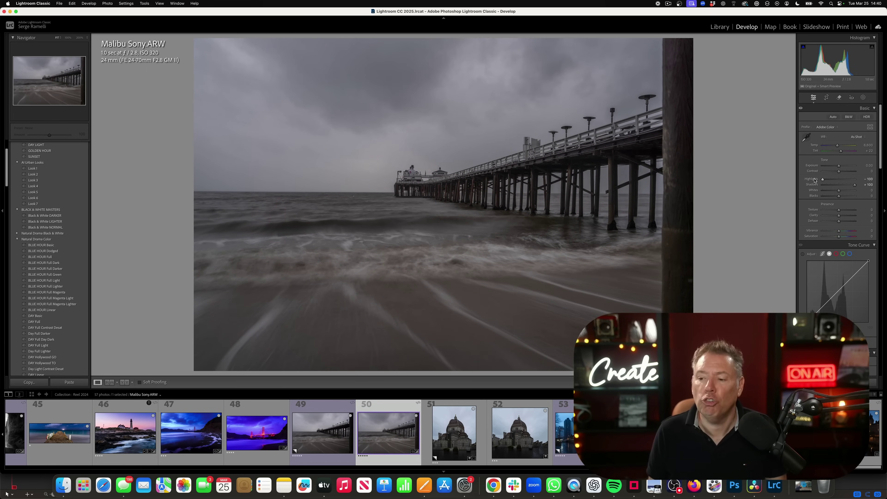
pyautogui.press('alt')
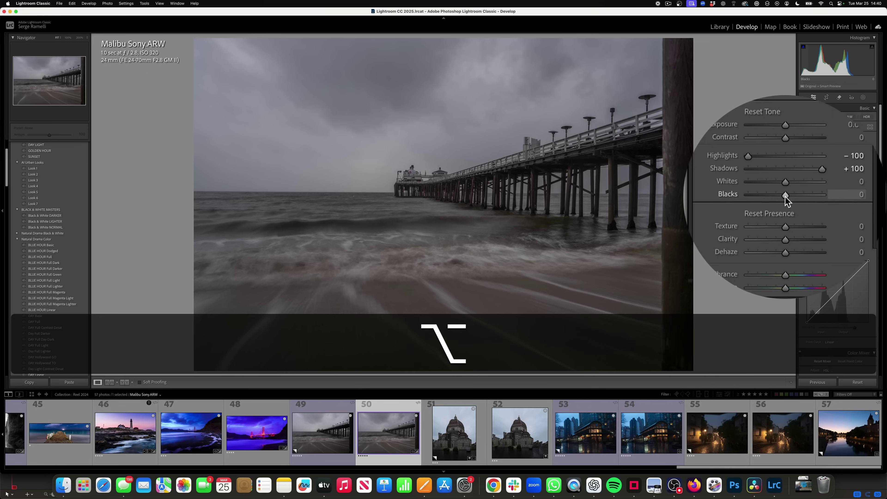
pyautogui.moveTo(841, 195)
pyautogui.mouseDown()
pyautogui.moveTo(785, 198)
pyautogui.moveTo(829, 197)
pyautogui.mouseUp()
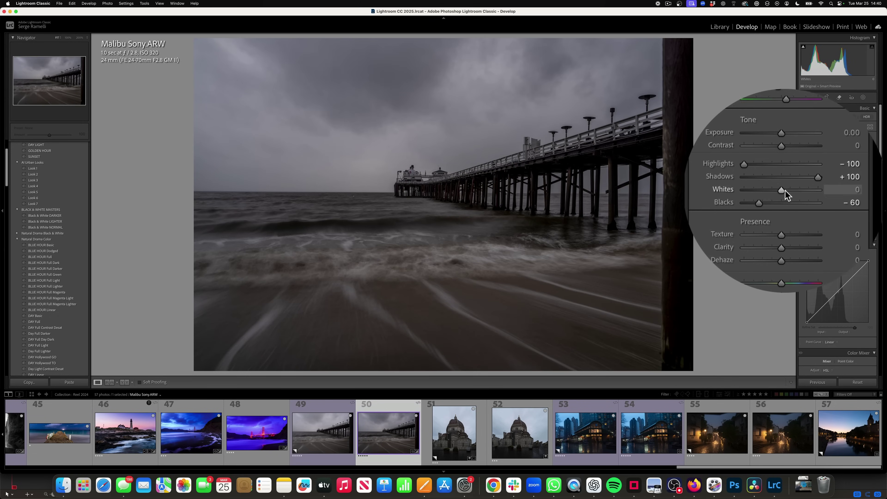
pyautogui.moveTo(786, 190); pyautogui.dragTo(792, 190)
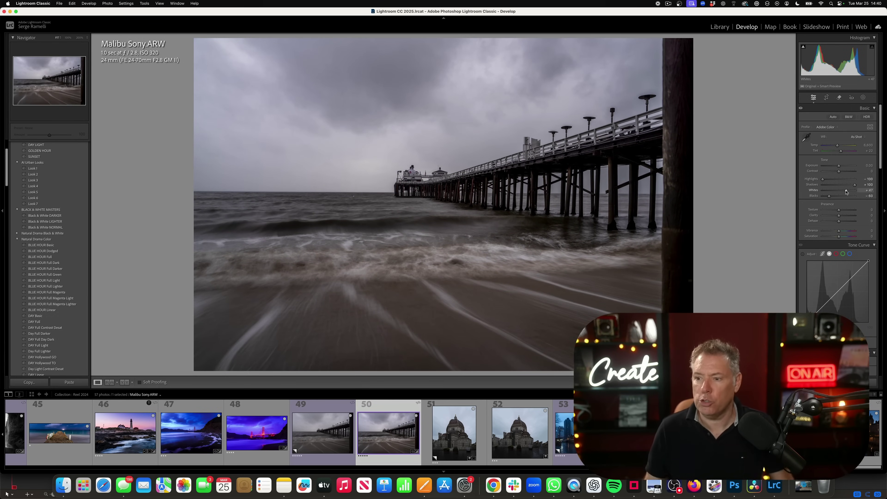
# Crop the pier photo to a 16:9 aspect, shifting the scene to trim sky, and commit
pyautogui.click(826, 98)
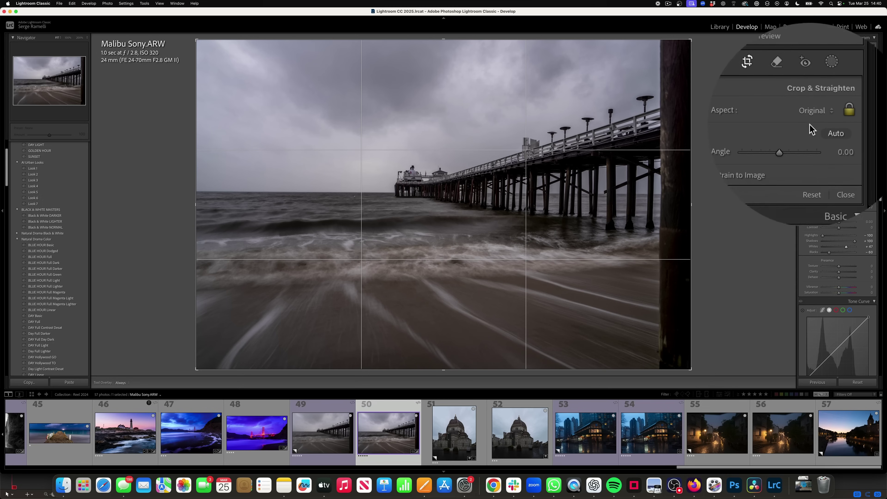
pyautogui.click(816, 110)
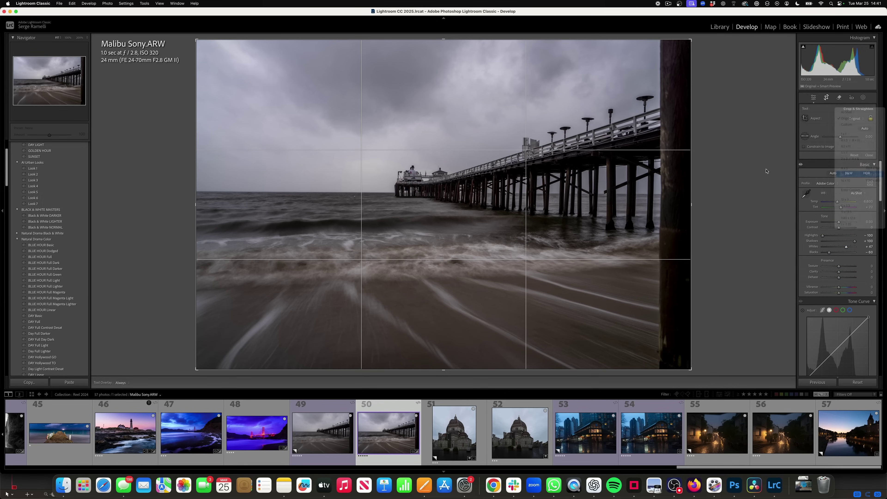
pyautogui.moveTo(559, 199); pyautogui.dragTo(560, 172)
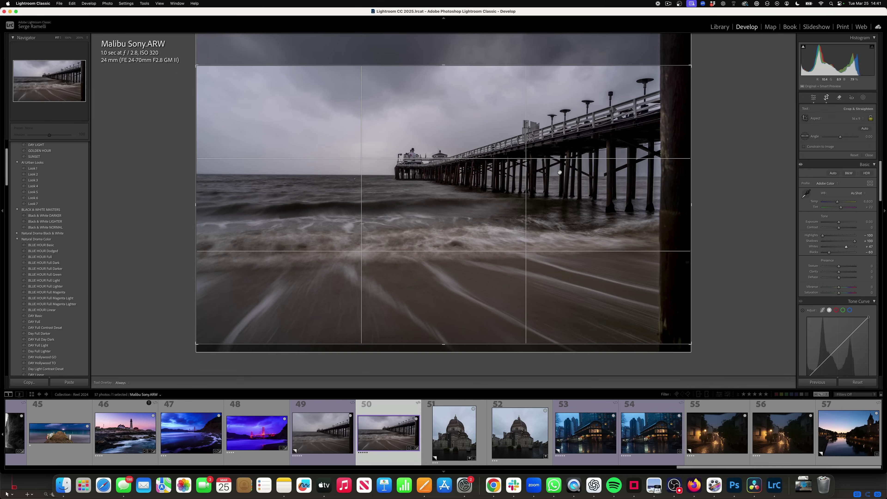
pyautogui.press('Return')
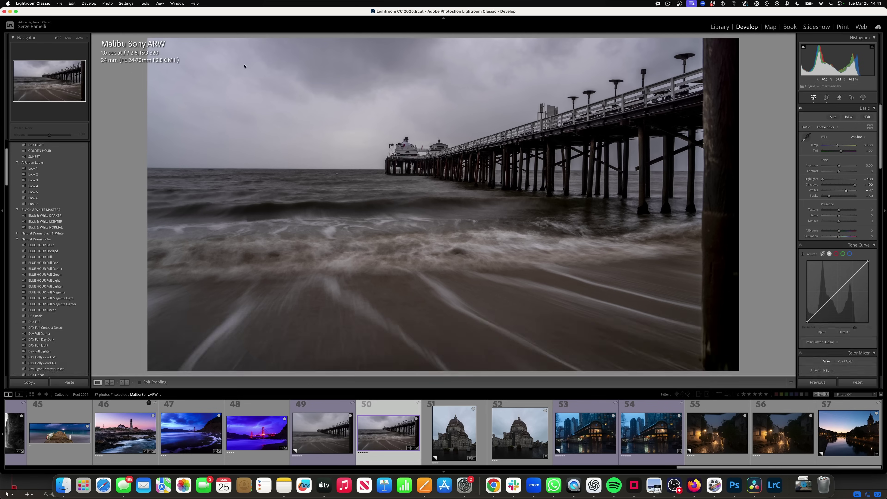
pyautogui.press('i')
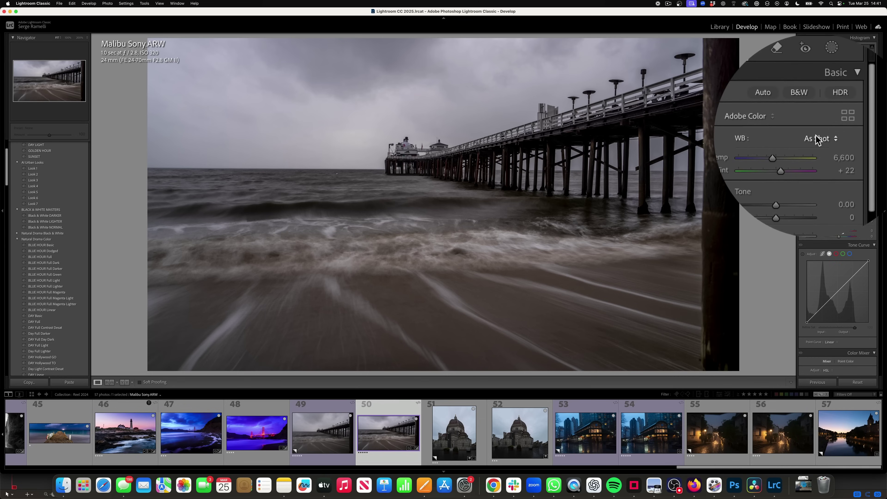
# Set the white balance preset to Daylight, then change it to Cloudy
pyautogui.click(856, 136)
pyautogui.click(815, 138)
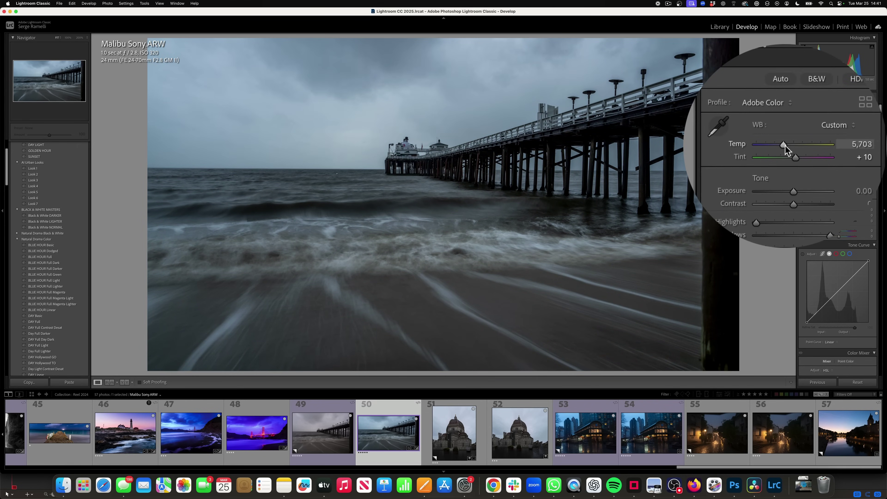
pyautogui.click(816, 140)
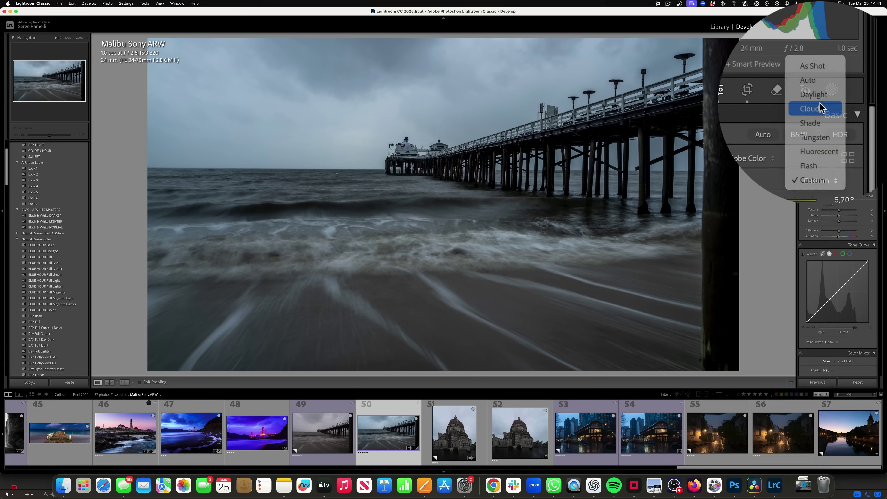
pyautogui.click(824, 107)
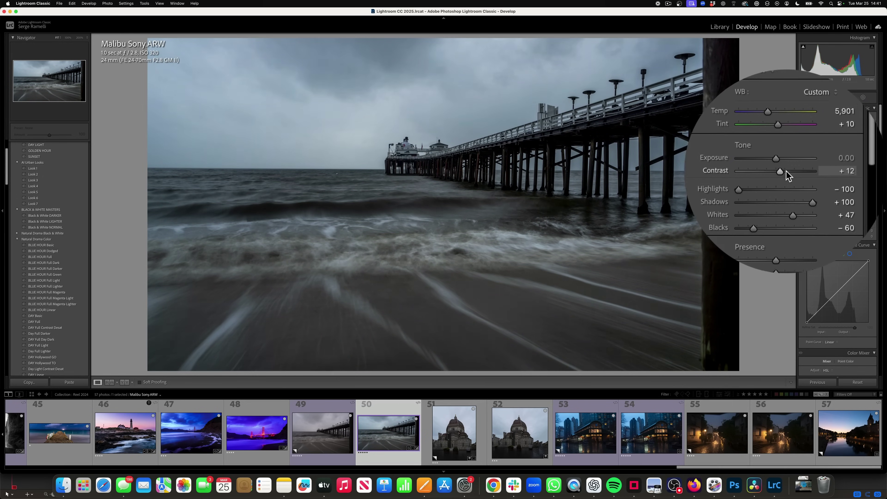
# Raise Contrast to +56, lower Vibrance to −34 and cool the Temp slightly
pyautogui.moveTo(785, 170); pyautogui.dragTo(812, 171)
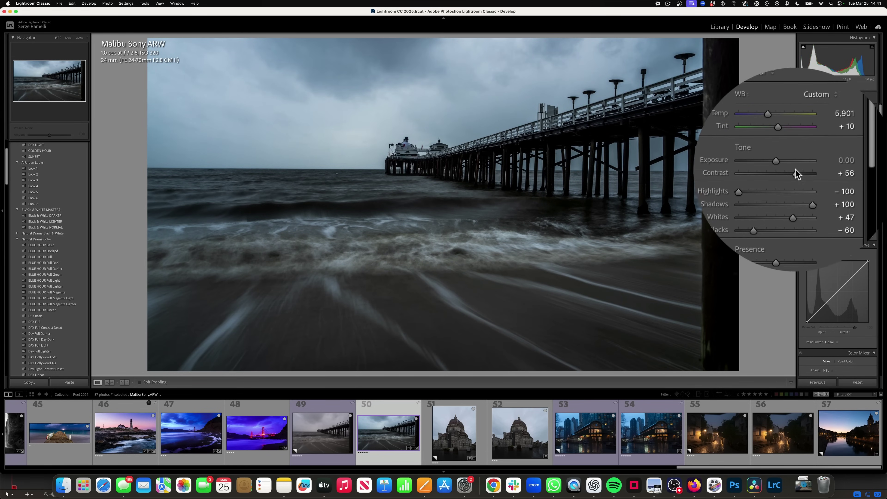
pyautogui.moveTo(785, 233); pyautogui.dragTo(785, 234)
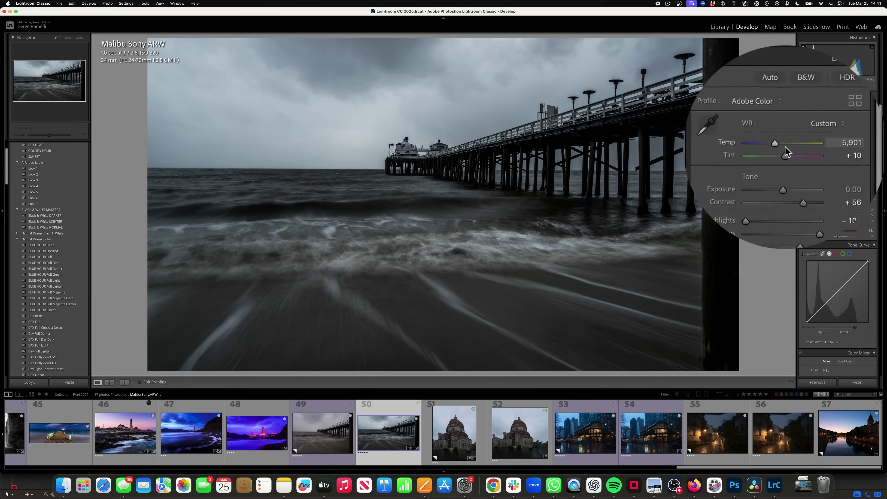
pyautogui.moveTo(836, 146); pyautogui.dragTo(834, 146)
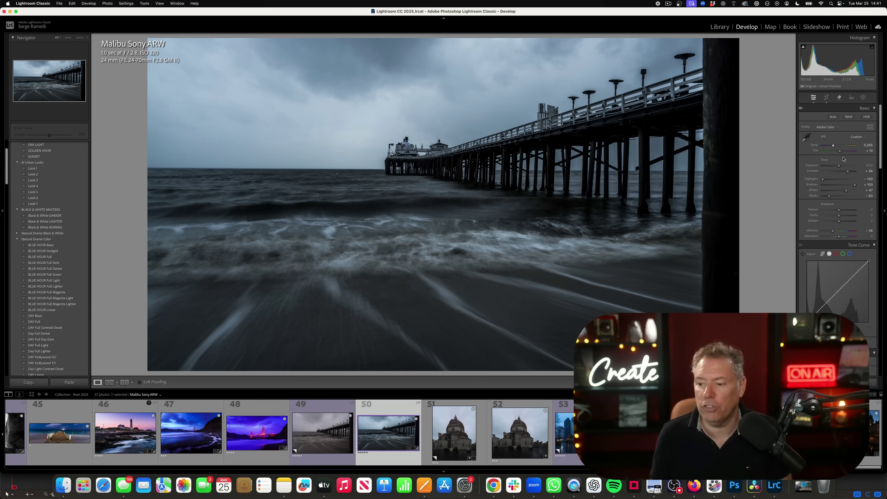
# Add a warm orange tint to the highlights with the Color Grading Highlights wheel
pyautogui.scroll(-15, 859, 223)
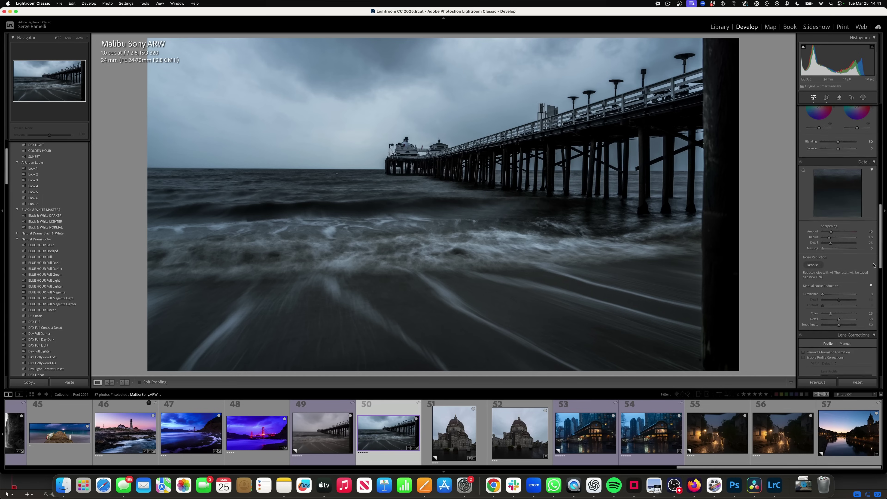
pyautogui.scroll(5, 873, 266)
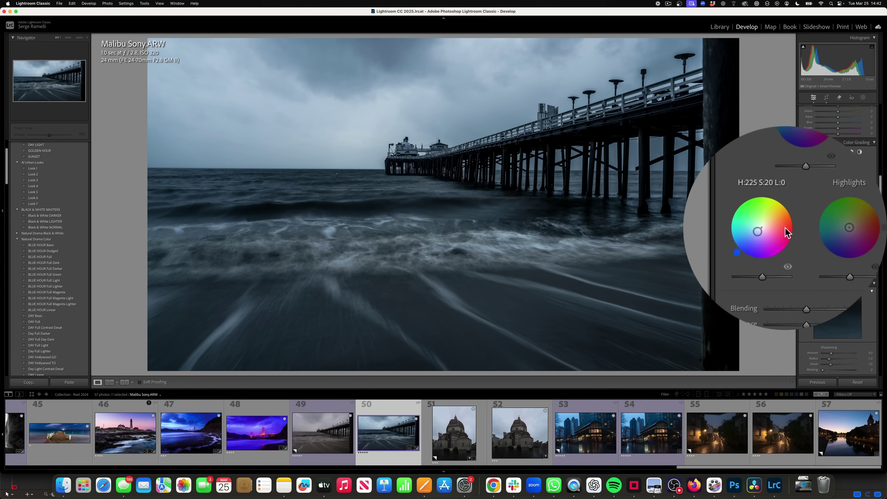
pyautogui.moveTo(817, 227); pyautogui.dragTo(822, 226)
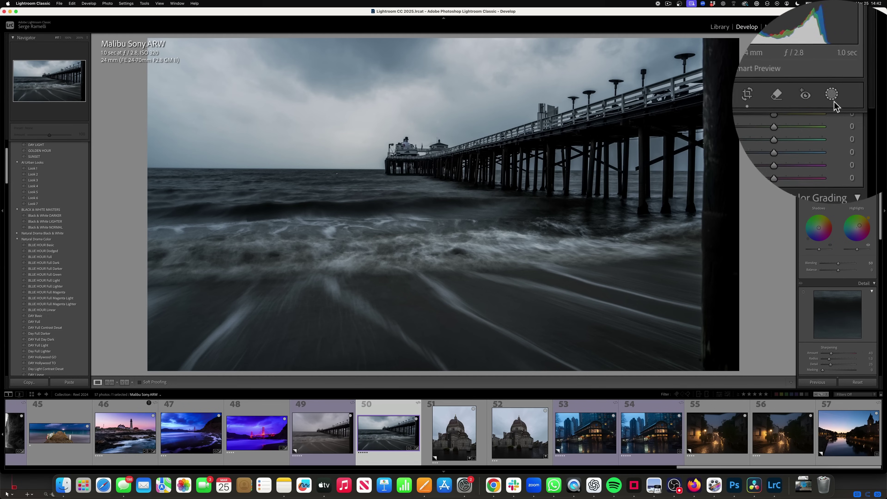
# Add a linear gradient mask over the sky and darken the sky inside it
pyautogui.click(864, 93)
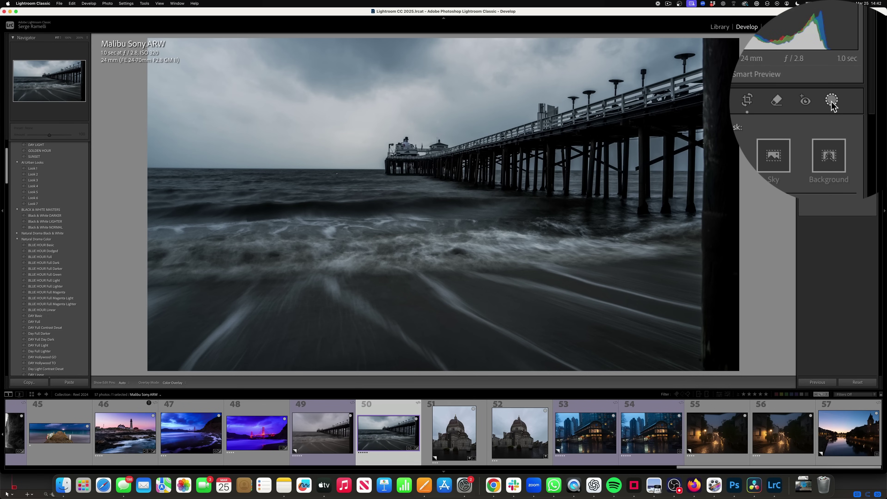
pyautogui.click(841, 124)
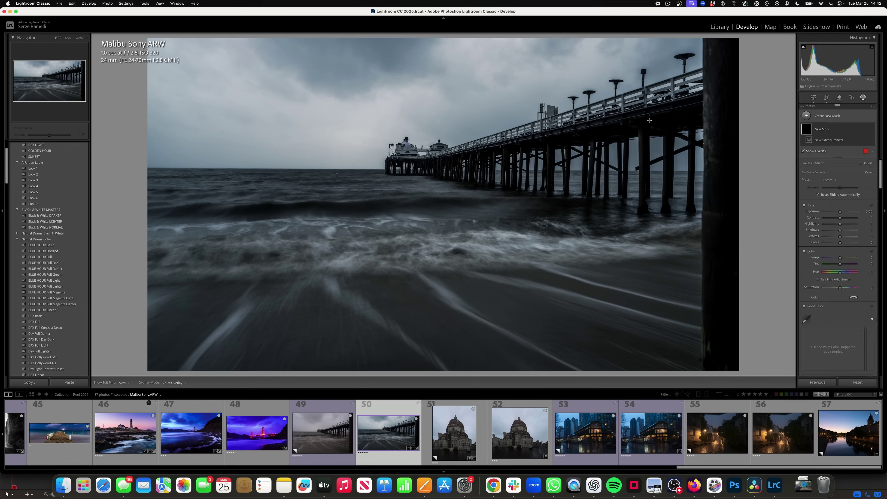
pyautogui.moveTo(337, 69); pyautogui.dragTo(345, 173)
pyautogui.moveTo(840, 219); pyautogui.dragTo(836, 219)
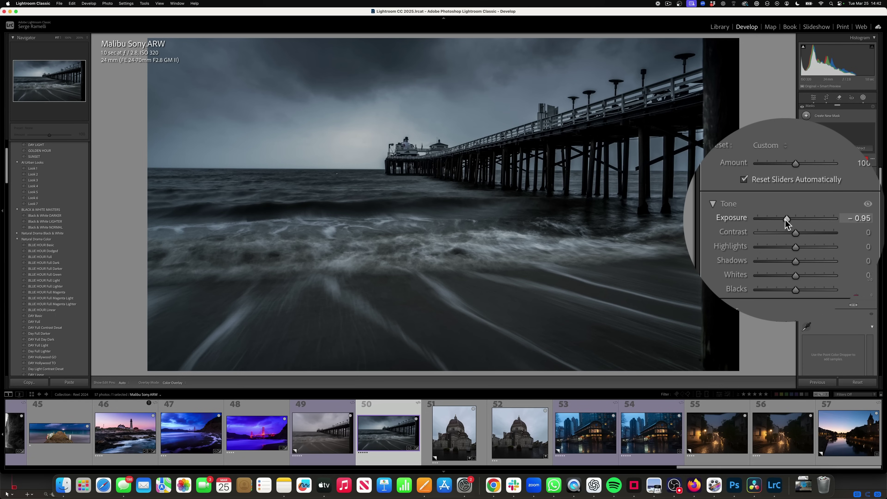
# Warm Temp slightly, hide the info overlay, compare with the original, then open the Florence photo
pyautogui.click(813, 98)
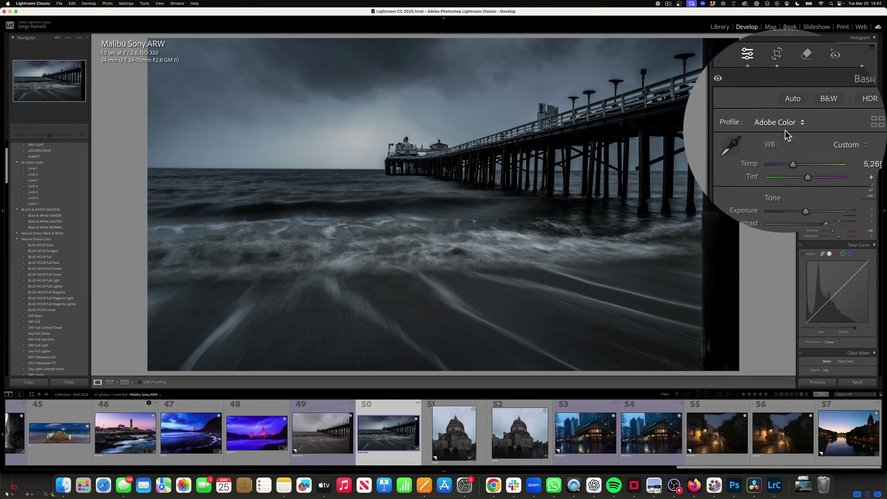
pyautogui.moveTo(785, 148); pyautogui.dragTo(785, 149)
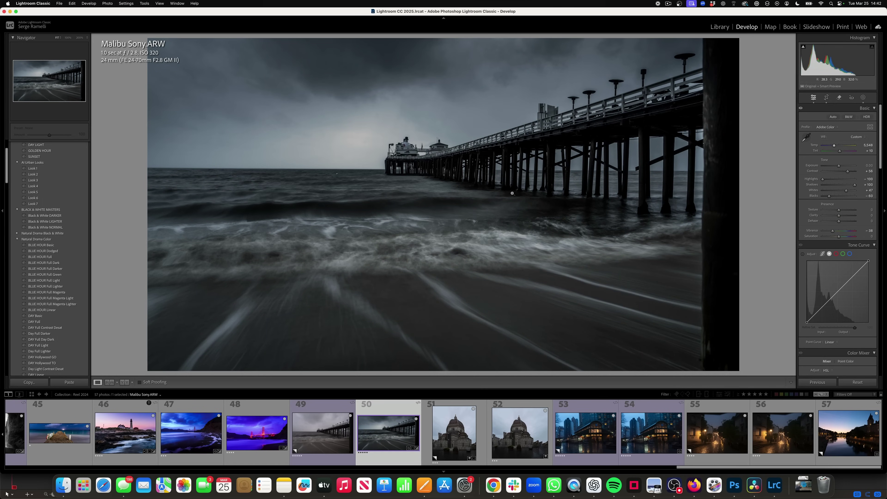
pyautogui.press('i')
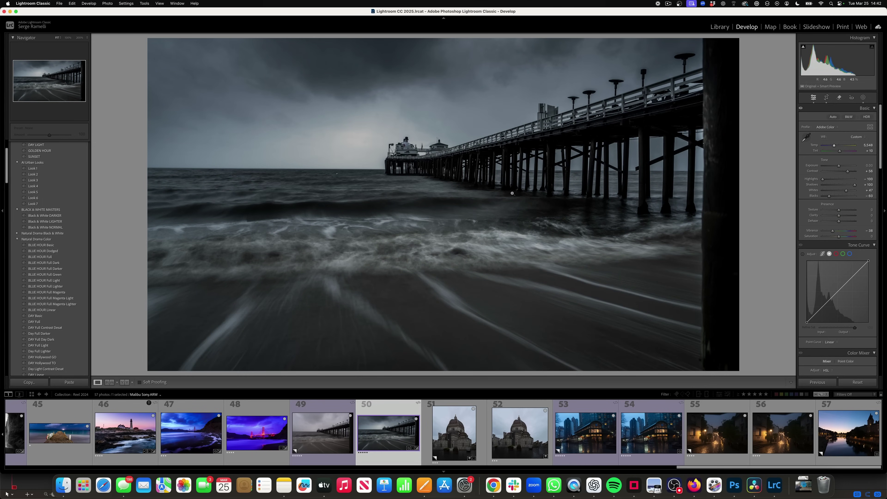
pyautogui.click(334, 432)
pyautogui.click(362, 434)
pyautogui.click(472, 436)
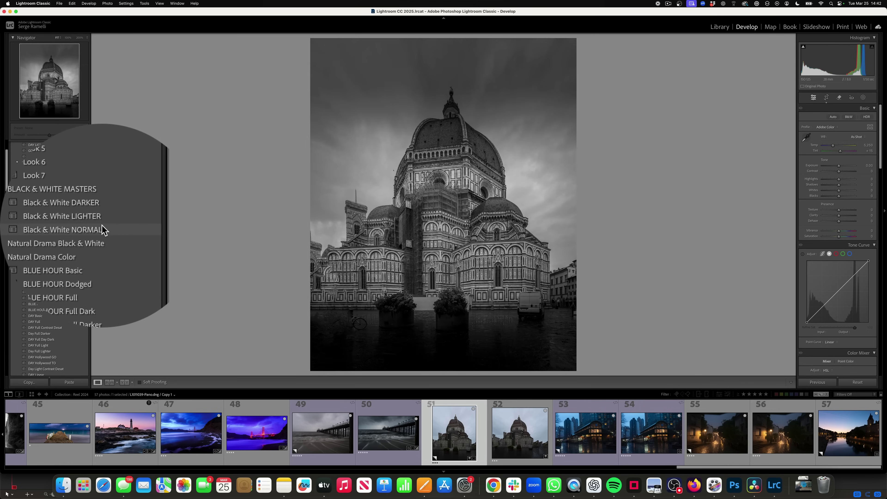
# Apply the Black & White DARKER preset at Amount 100 to the Florence cathedral photo
pyautogui.click(63, 216)
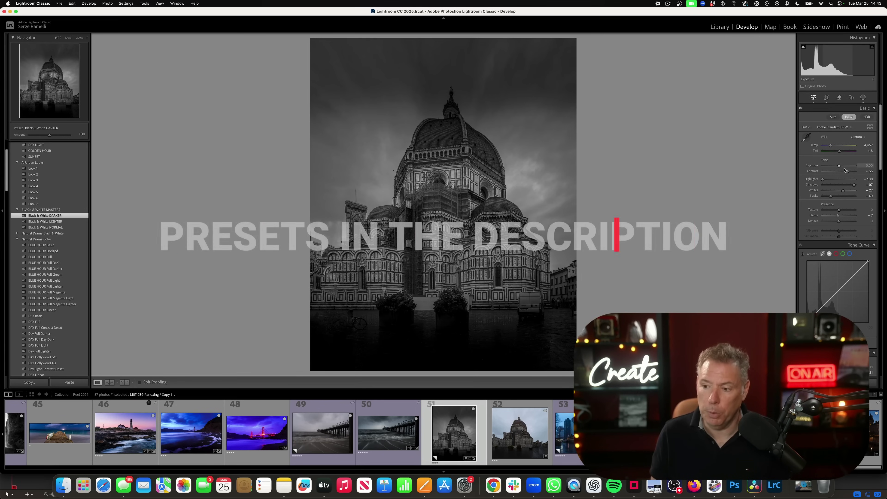
# Set Whites +54, Blacks −53, adjust Temp and Contrast +69, then compare with the colour copy
pyautogui.moveTo(842, 190); pyautogui.dragTo(848, 191)
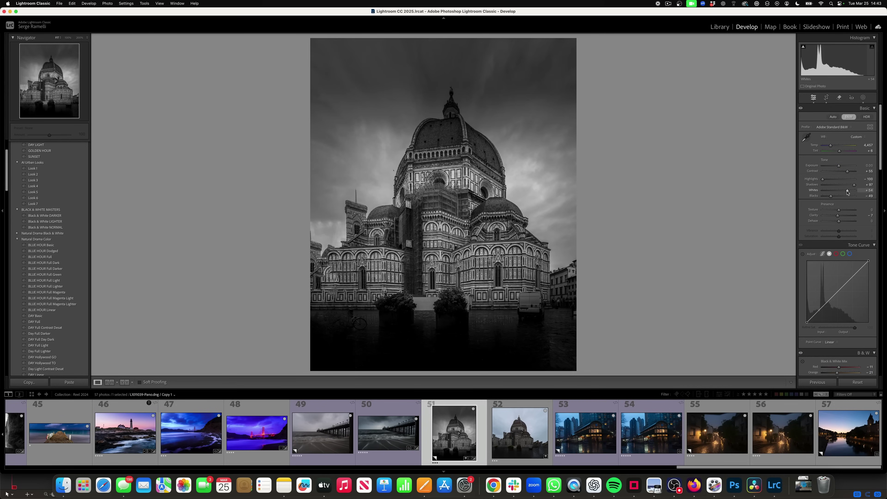
pyautogui.keyDown('alt'); pyautogui.click(831, 196); pyautogui.keyUp('alt')
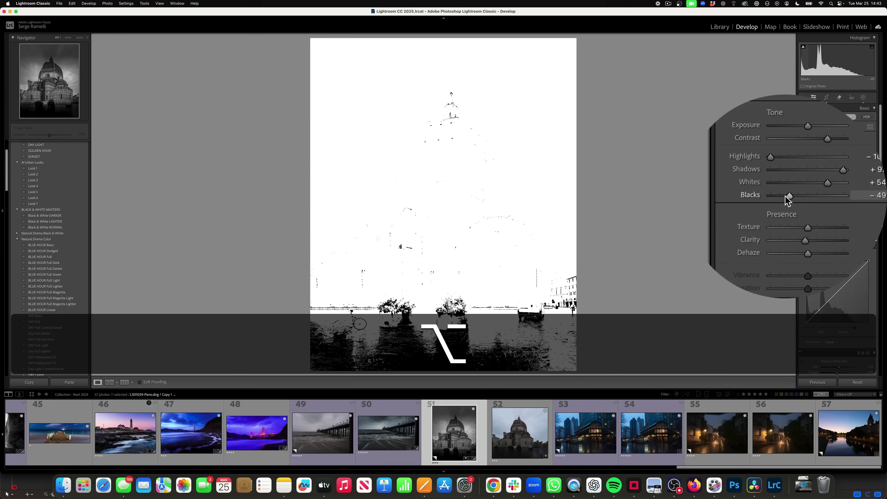
pyautogui.moveTo(786, 199); pyautogui.dragTo(795, 190)
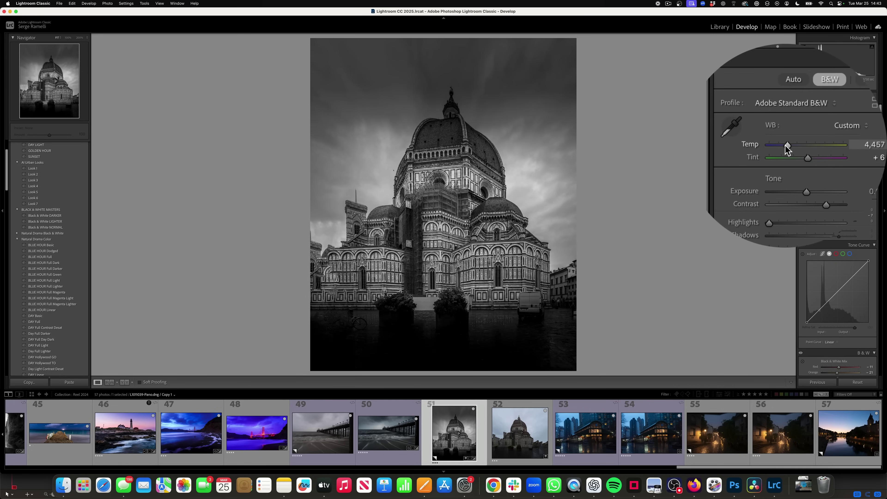
pyautogui.moveTo(786, 149); pyautogui.dragTo(785, 147)
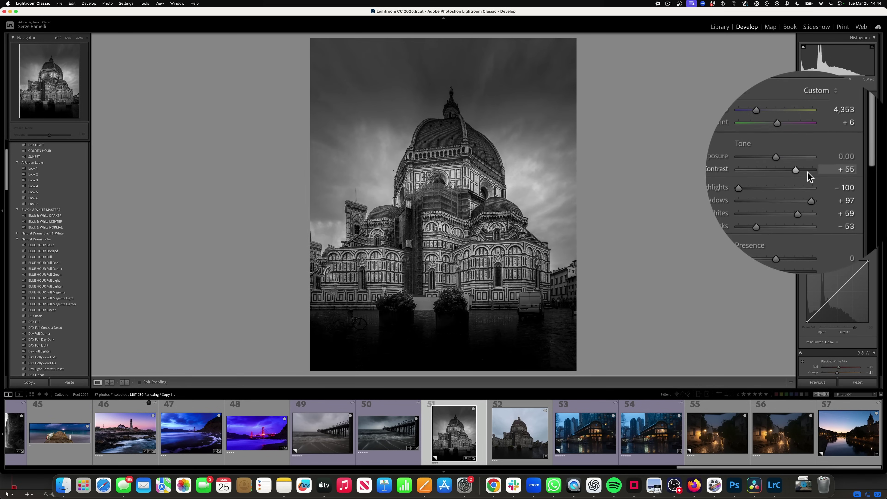
pyautogui.moveTo(810, 176); pyautogui.dragTo(802, 174)
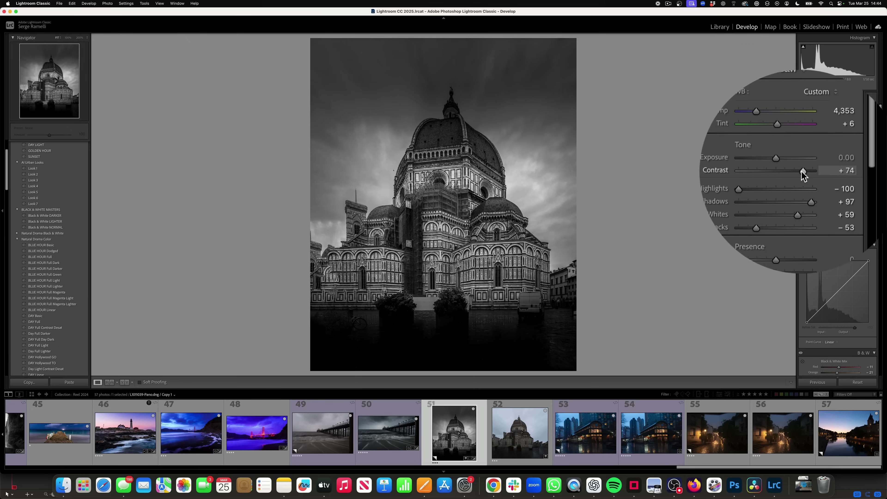
pyautogui.click(515, 428)
pyautogui.click(449, 425)
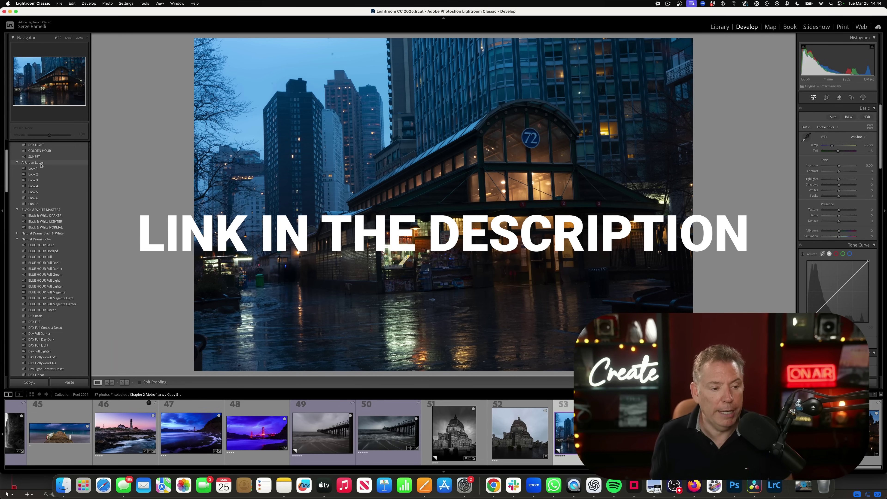
# Apply the AI Urban Looks preset Look 4 to the rainy New York station photo
pyautogui.moveTo(40, 169)
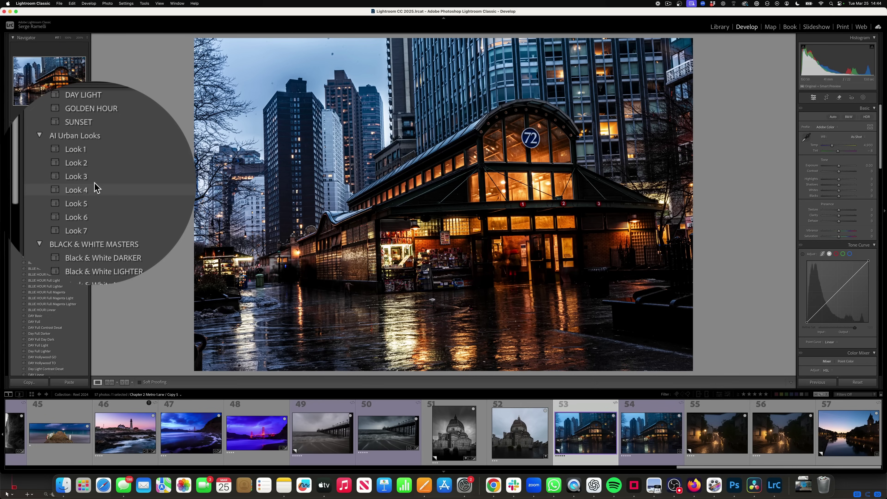
pyautogui.click(42, 185)
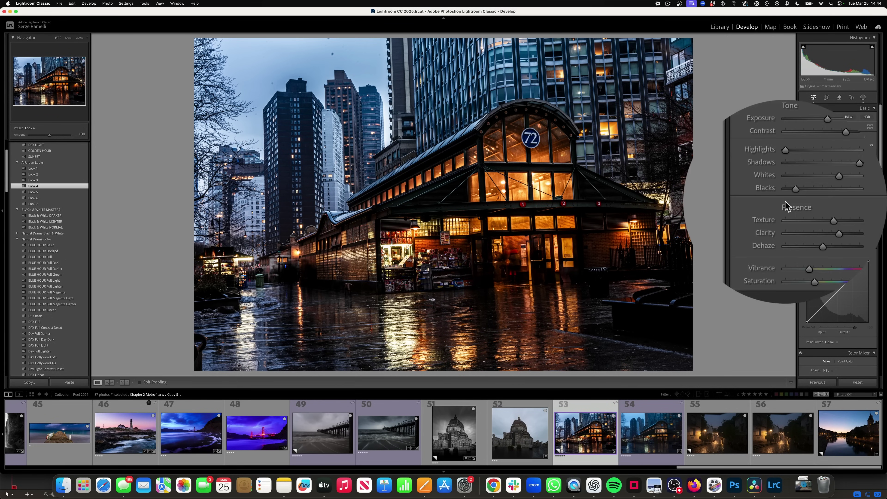
# Preview black clipping and fine-tune Blacks to −72 on the station photo
pyautogui.keyDown('alt'); pyautogui.click(827, 195); pyautogui.keyUp('alt')
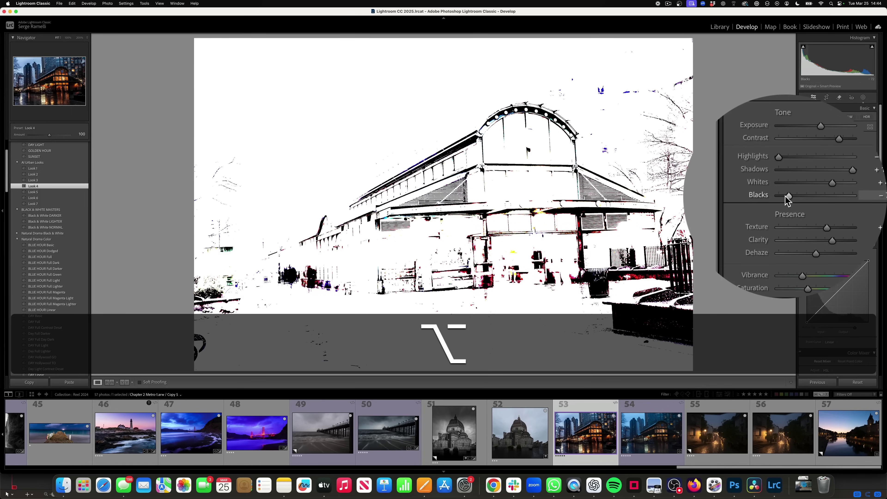
pyautogui.moveTo(788, 199); pyautogui.dragTo(792, 190)
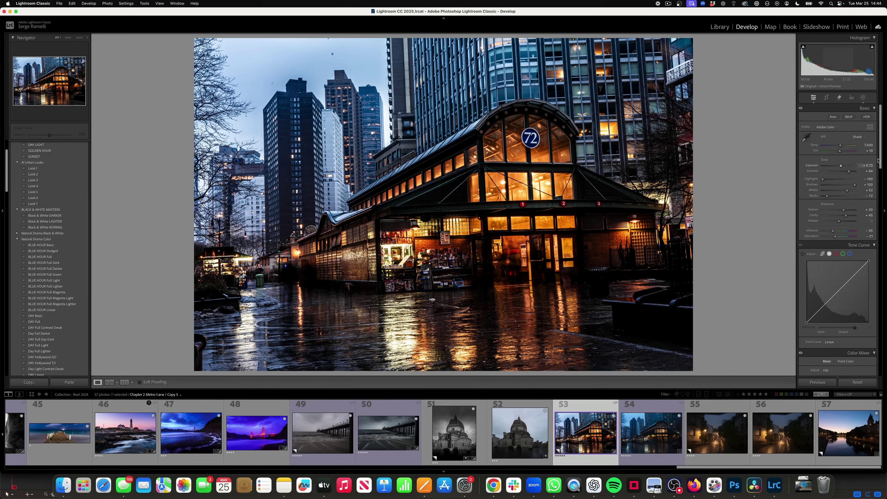
pyautogui.scroll(-5, 880, 164)
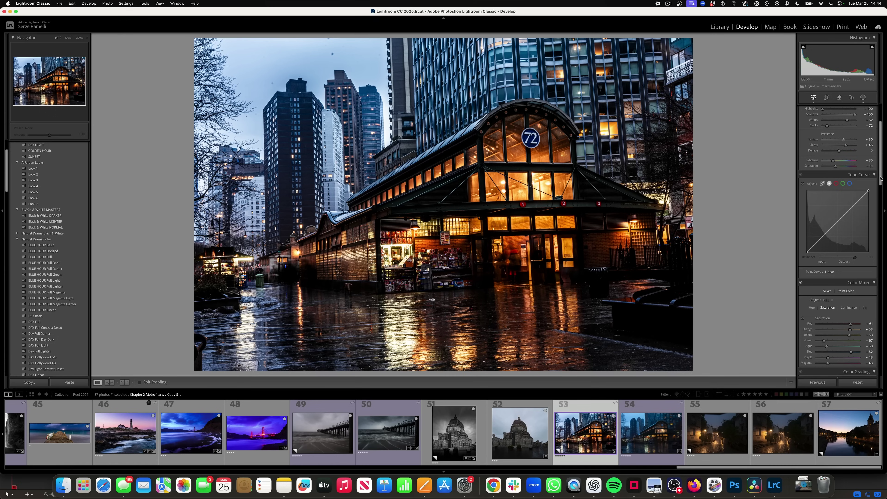
# Remove the dark specks near the top of the sky with the Remove tool, then return to Basic
pyautogui.scroll(5, 880, 158)
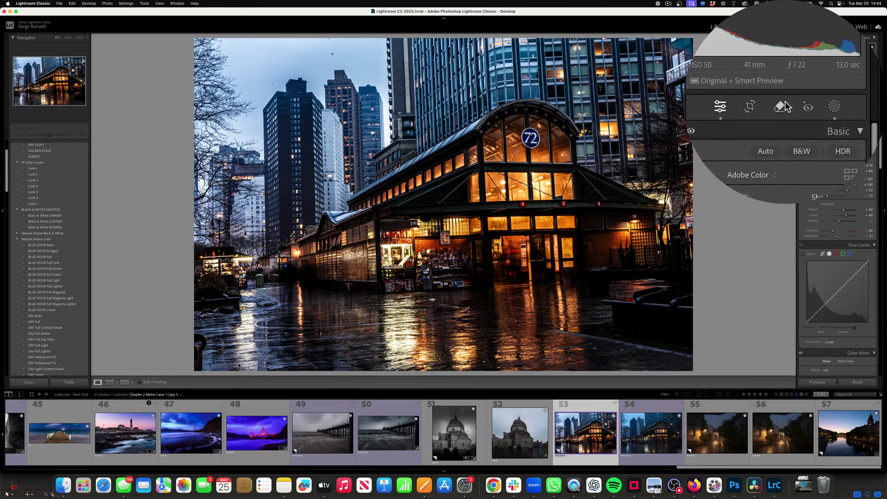
pyautogui.press('q')
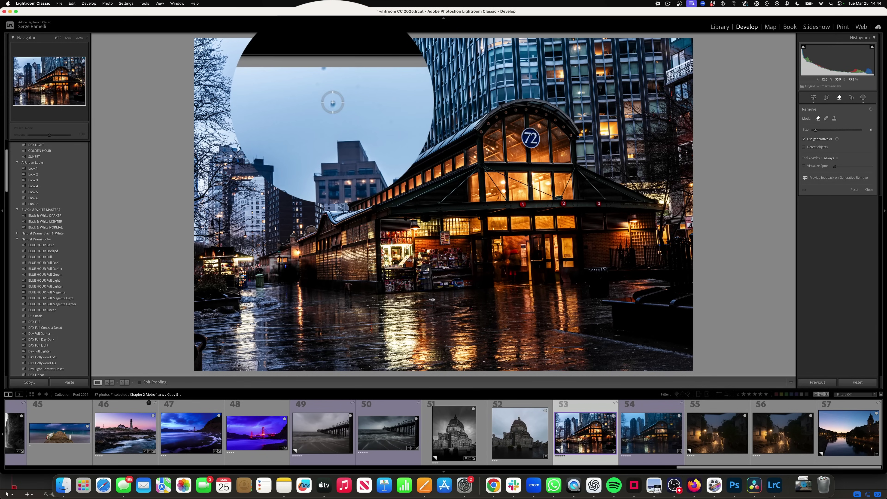
pyautogui.click(338, 123)
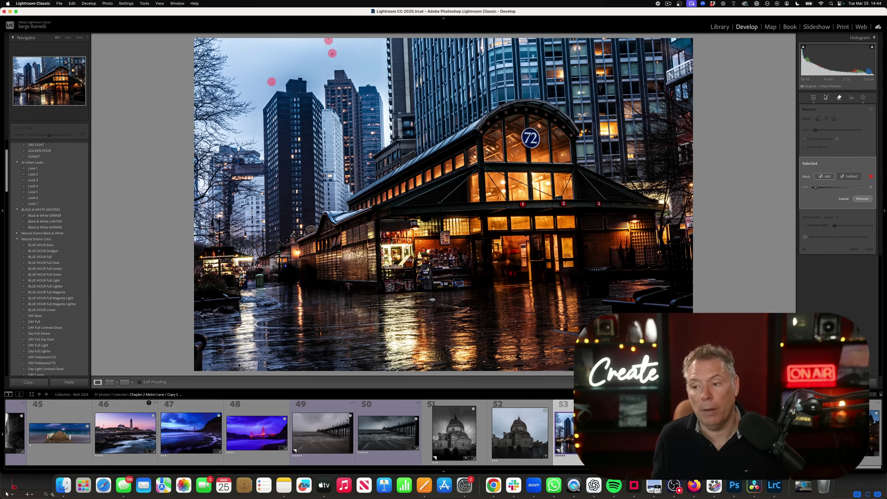
pyautogui.click(814, 99)
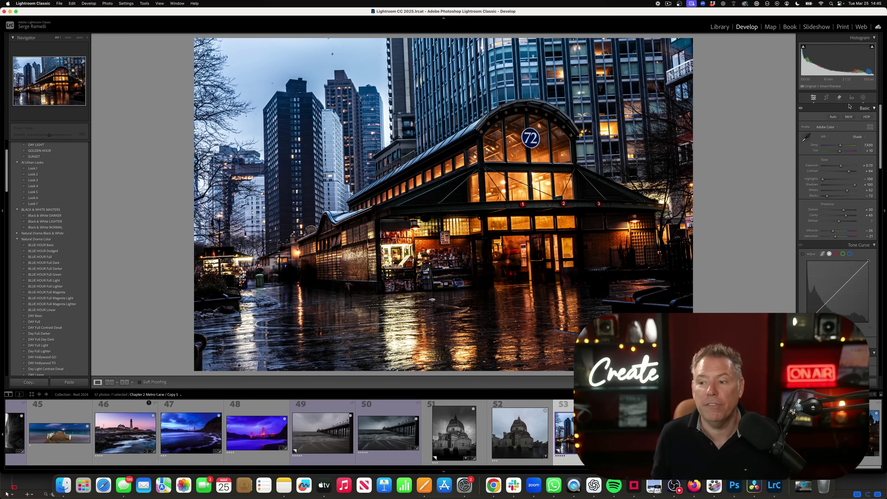
pyautogui.click(838, 98)
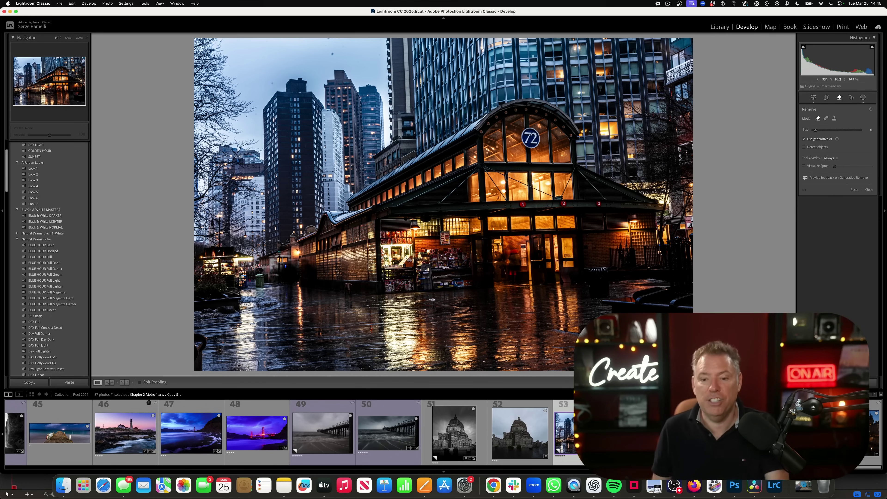
pyautogui.click(331, 59)
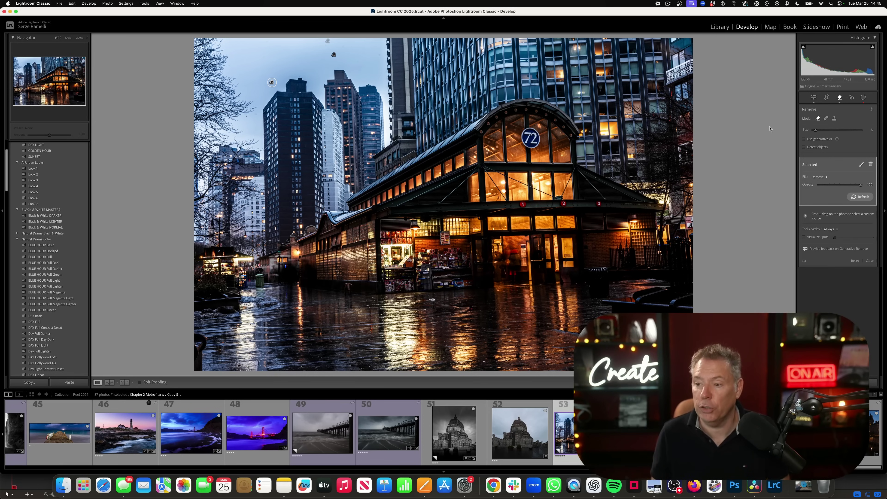
pyautogui.click(814, 98)
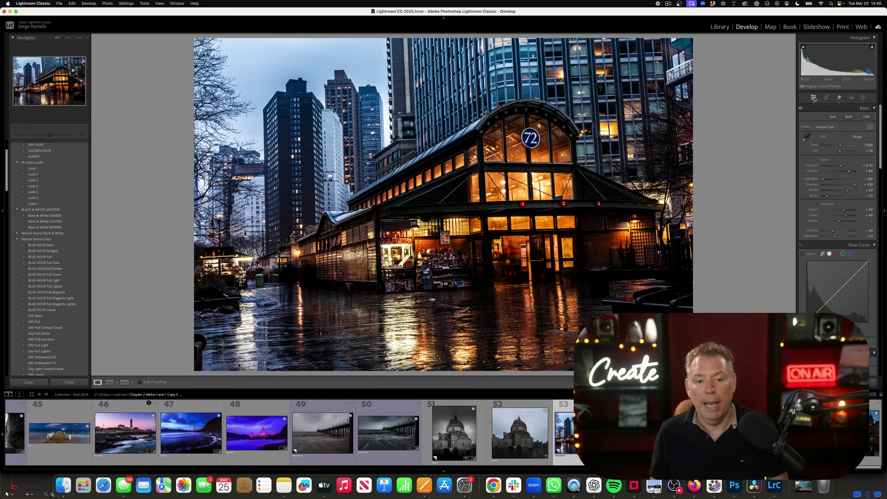
# Apply Upright Auto perspective correction to the New York station photo
pyautogui.moveTo(881, 151)
pyautogui.mouseDown()
pyautogui.moveTo(885, 372)
pyautogui.moveTo(874, 137)
pyautogui.mouseUp()
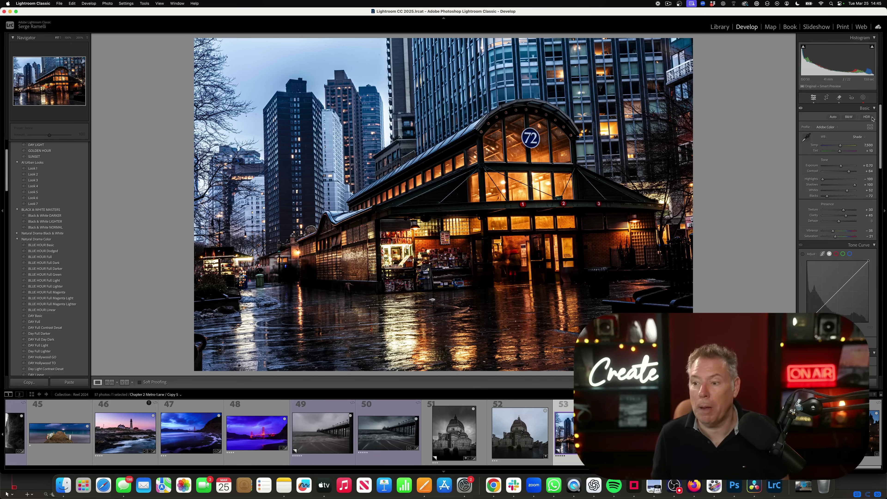
pyautogui.scroll(-10, 845, 210)
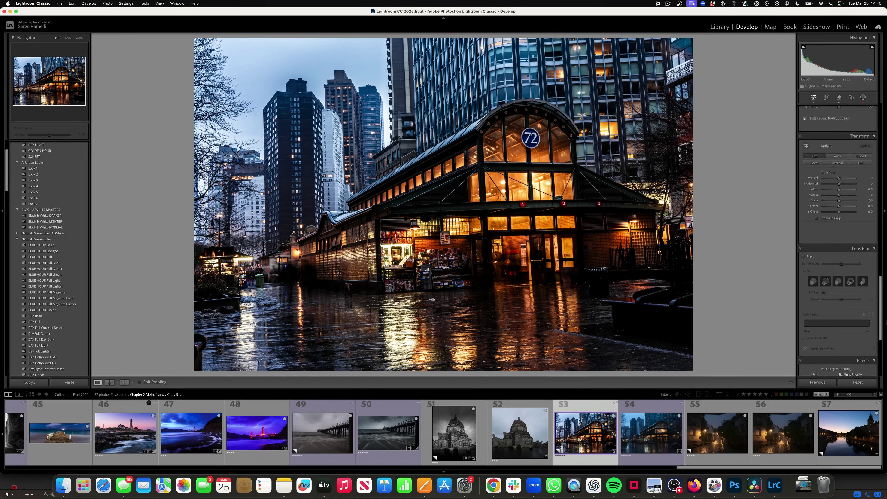
pyautogui.click(840, 216)
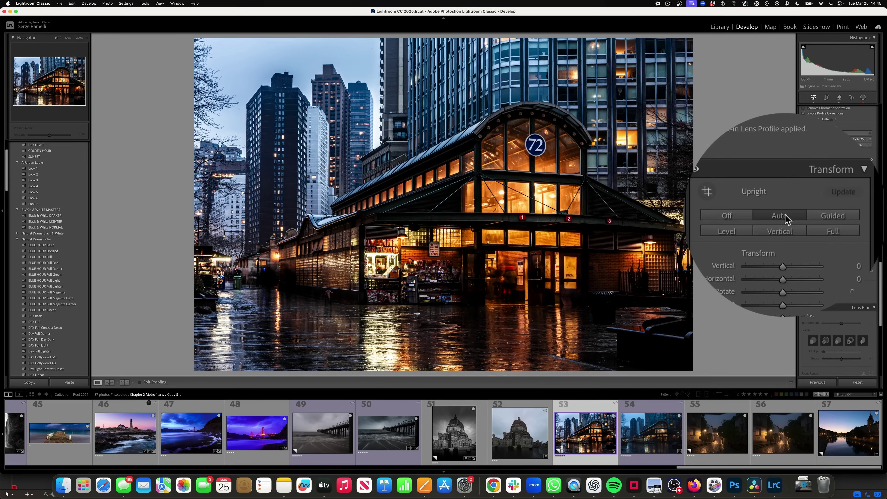
# Raise Contrast to +88 and ease Vibrance back to -44
pyautogui.scroll(10, 845, 210)
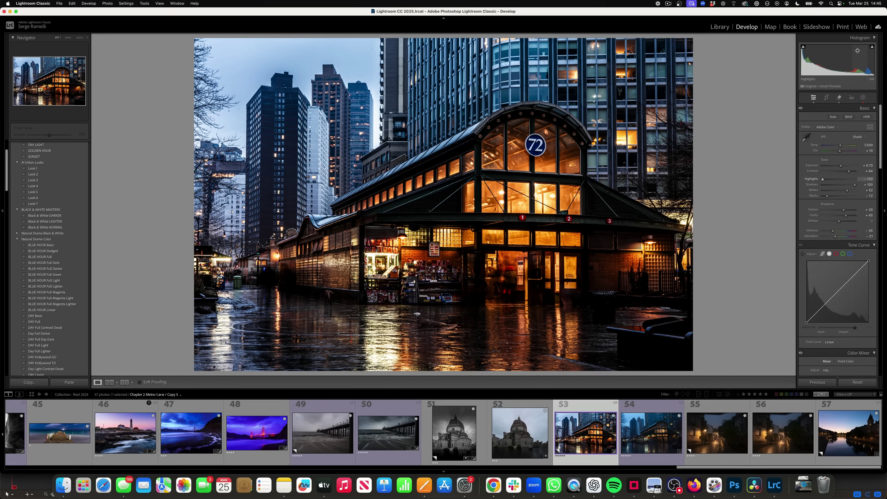
pyautogui.moveTo(849, 171); pyautogui.dragTo(853, 171)
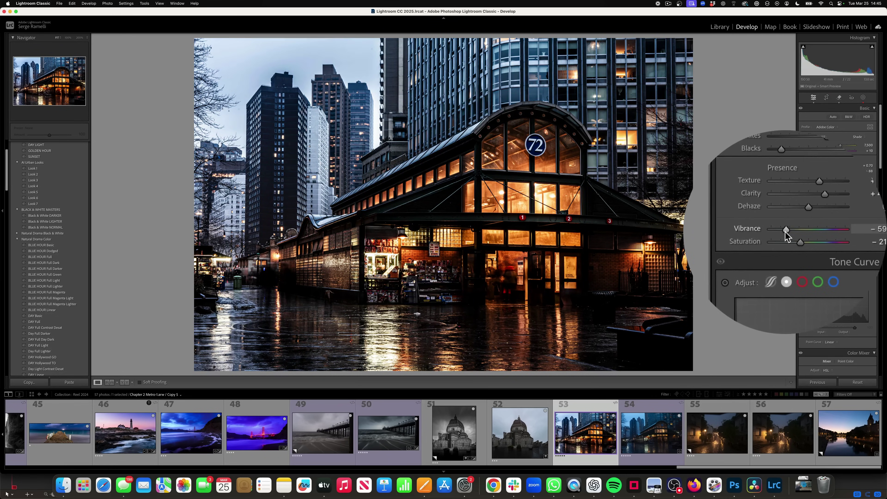
pyautogui.moveTo(828, 231); pyautogui.dragTo(832, 231)
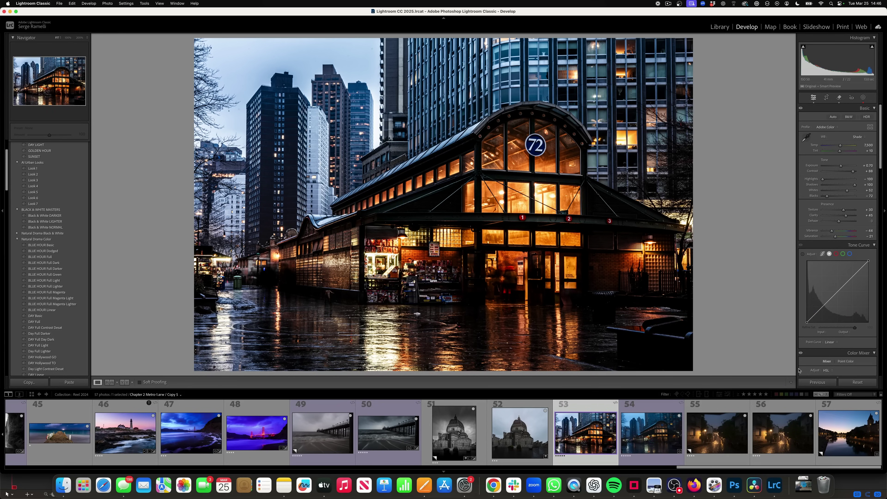
# Open the rainy Montmartre street photo and zoom in on the street lamp, then back out
pyautogui.click(771, 426)
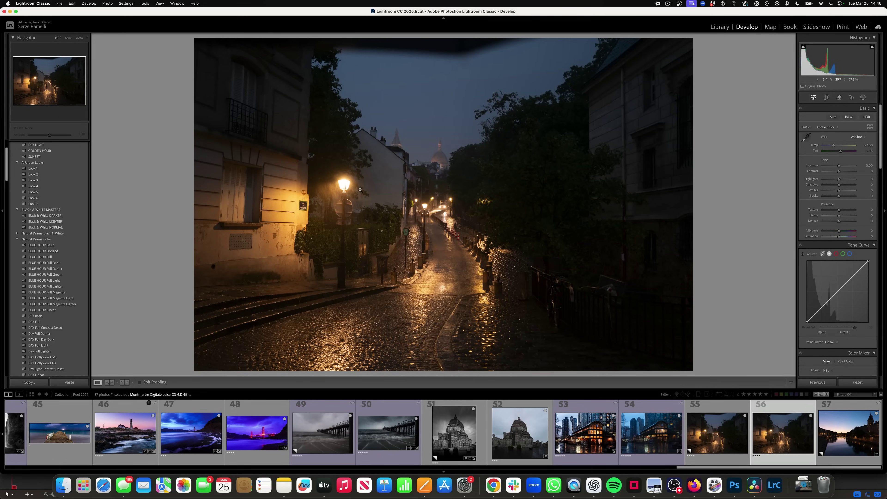
pyautogui.click(345, 182)
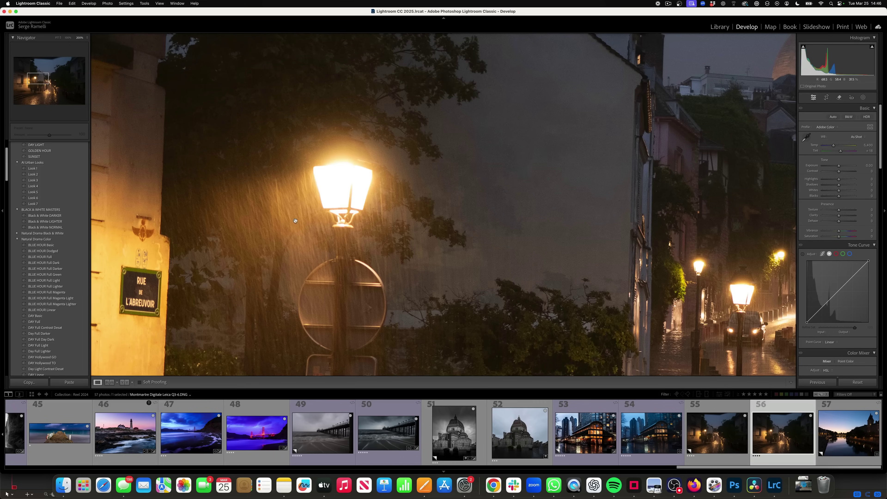
pyautogui.click(349, 213)
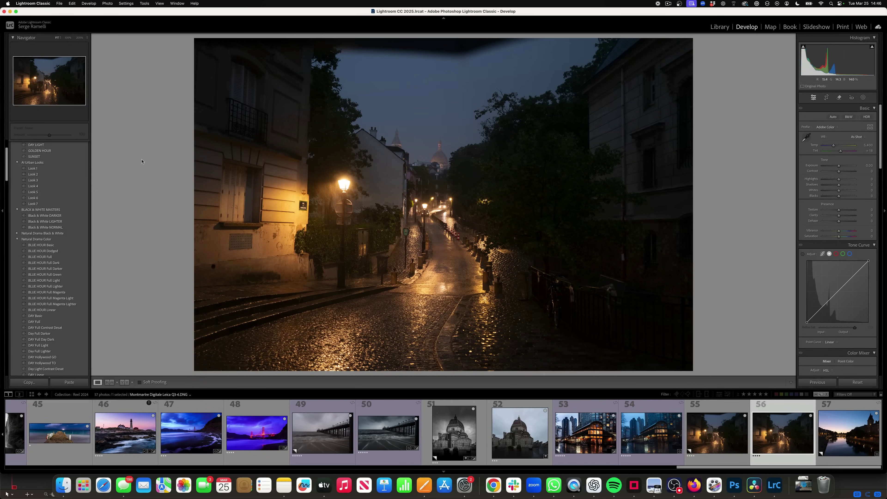
# Try AI Urban Looks 1, 3 and 4, then apply Look 6
pyautogui.click(54, 168)
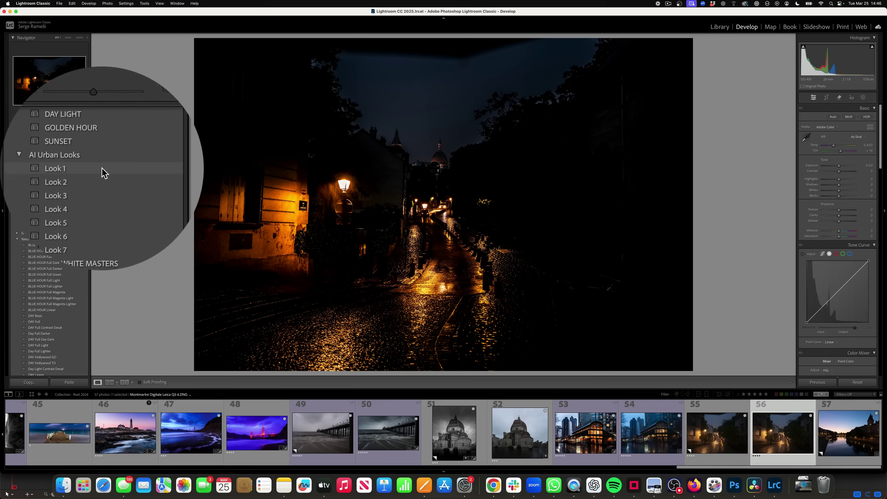
pyautogui.click(104, 182)
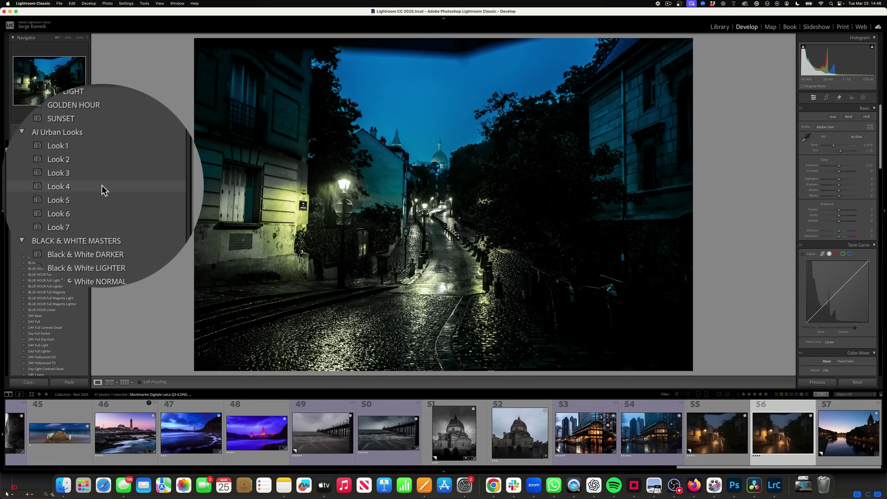
pyautogui.click(103, 191)
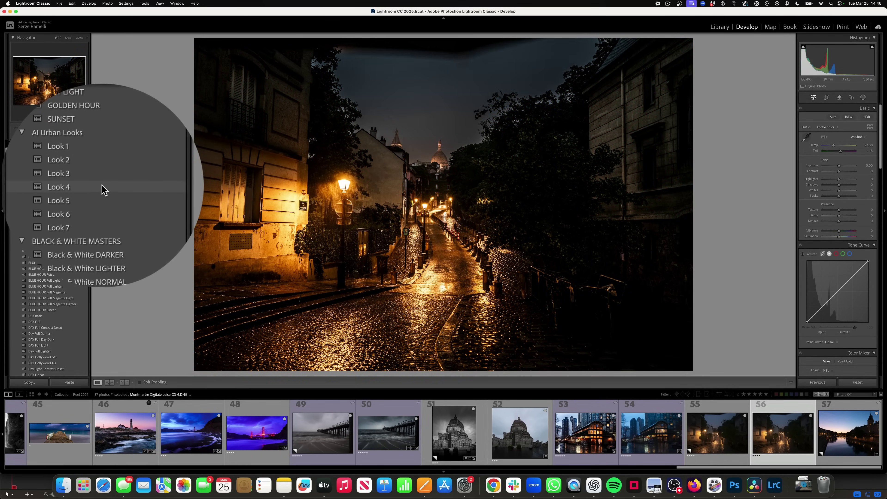
pyautogui.click(104, 197)
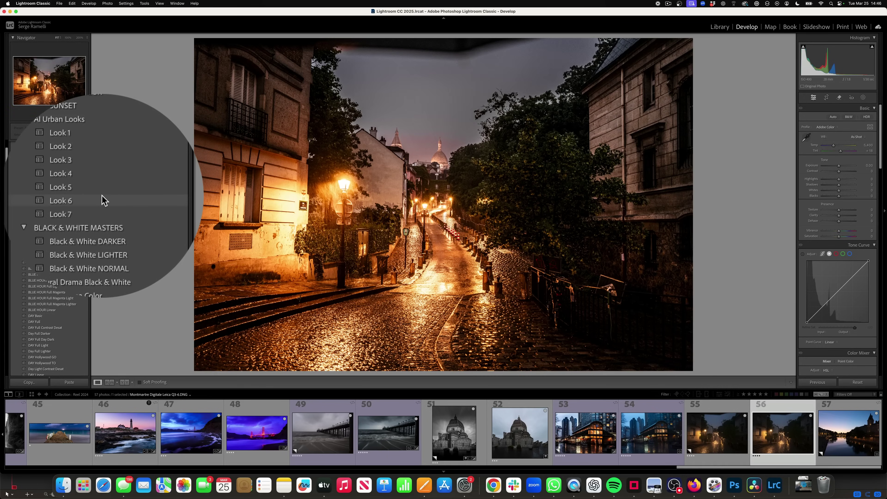
pyautogui.click(104, 202)
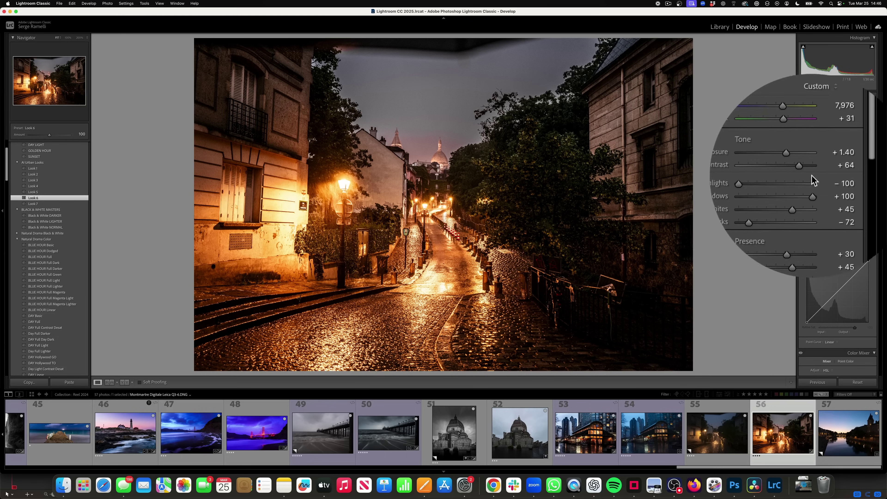
# Apply Upright Auto to the Montmartre photo, then crop it with a 16 x 9 aspect ratio
pyautogui.scroll(-15, 842, 210)
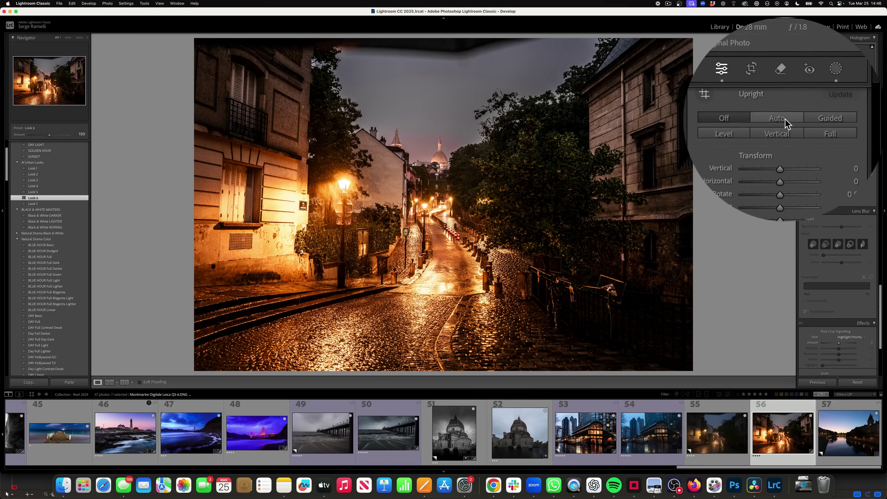
pyautogui.click(784, 122)
pyautogui.click(819, 93)
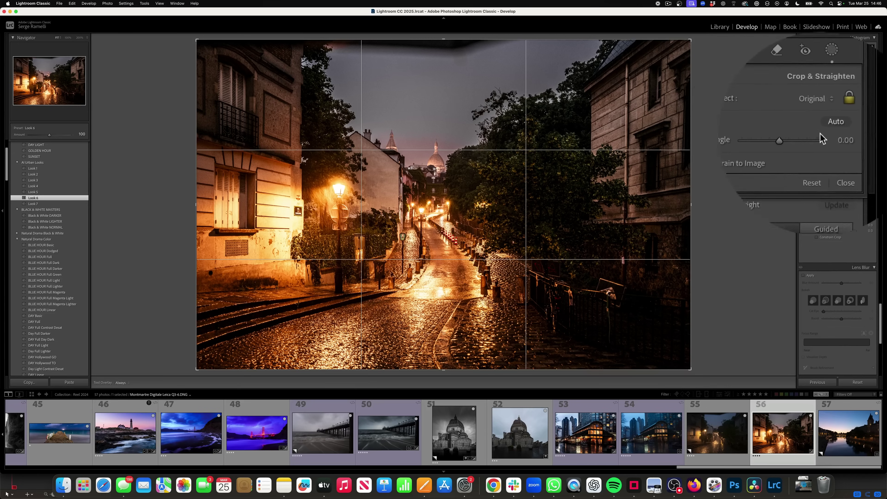
pyautogui.click(816, 98)
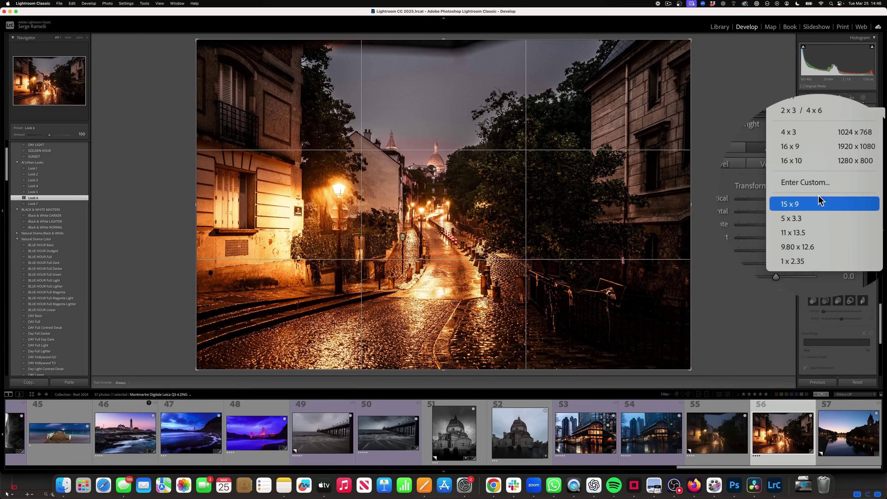
pyautogui.click(813, 176)
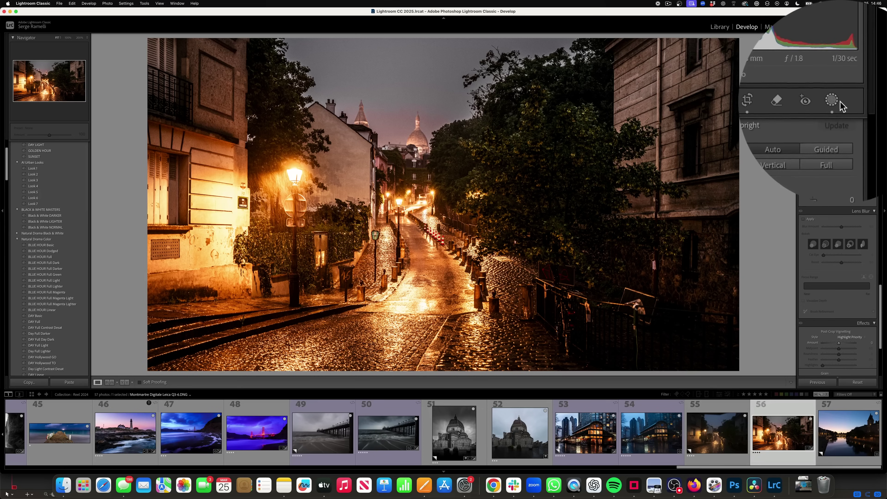
# Add a Linear Gradient mask dragged down over the sky and lower its Exposure to about -0.4
pyautogui.click(836, 102)
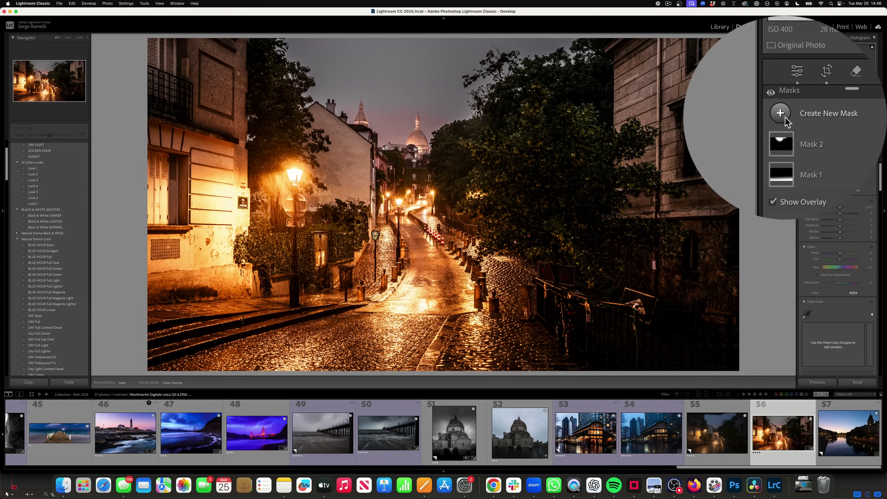
pyautogui.click(785, 117)
pyautogui.click(786, 191)
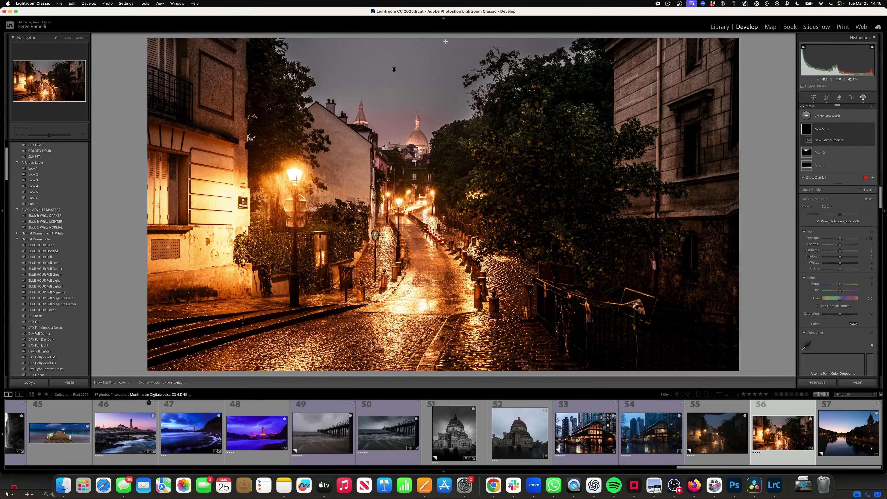
pyautogui.moveTo(445, 42); pyautogui.dragTo(446, 90)
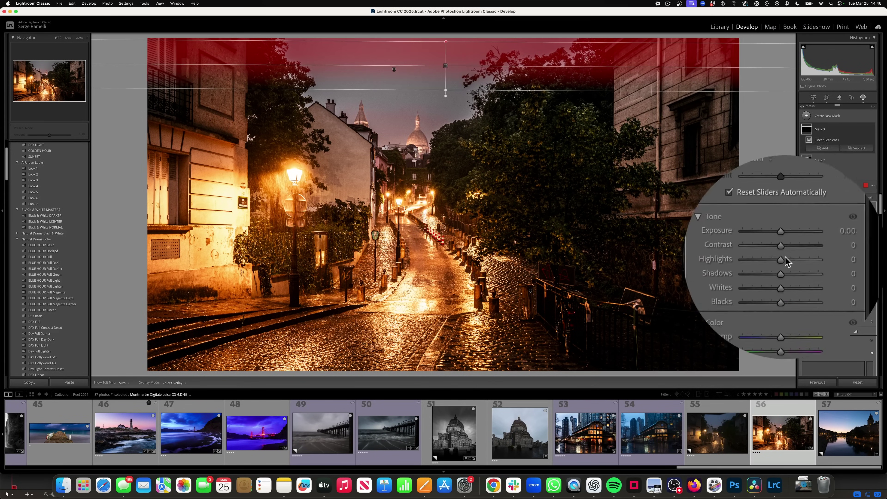
pyautogui.moveTo(781, 231); pyautogui.dragTo(787, 248)
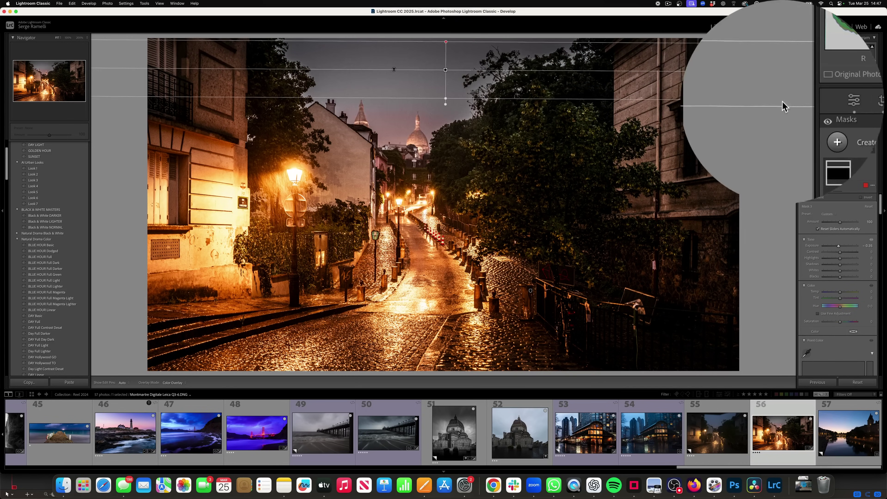